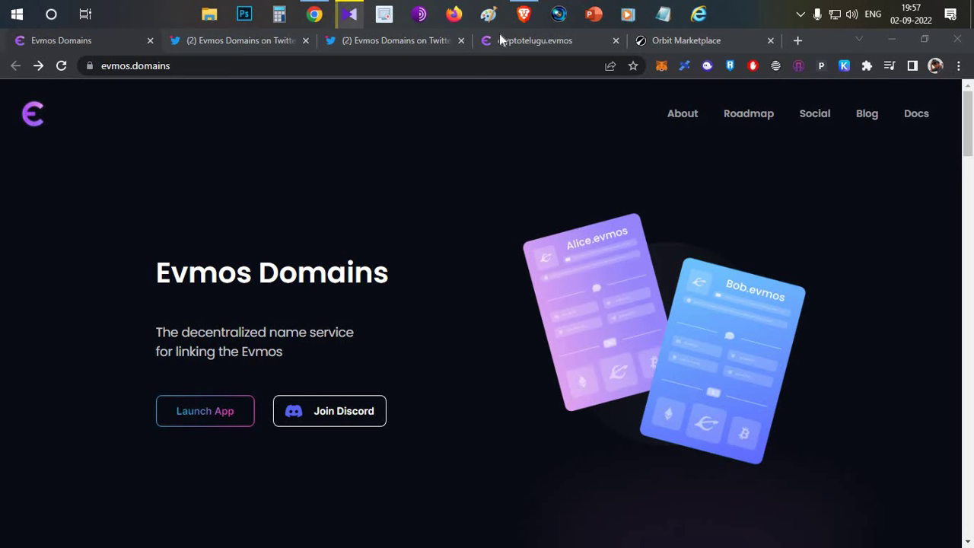
Switch to the browser window showing the CryptoEnglish YouTube channel's Videos page
{"action": "left_click", "coordinate": [524, 13]}
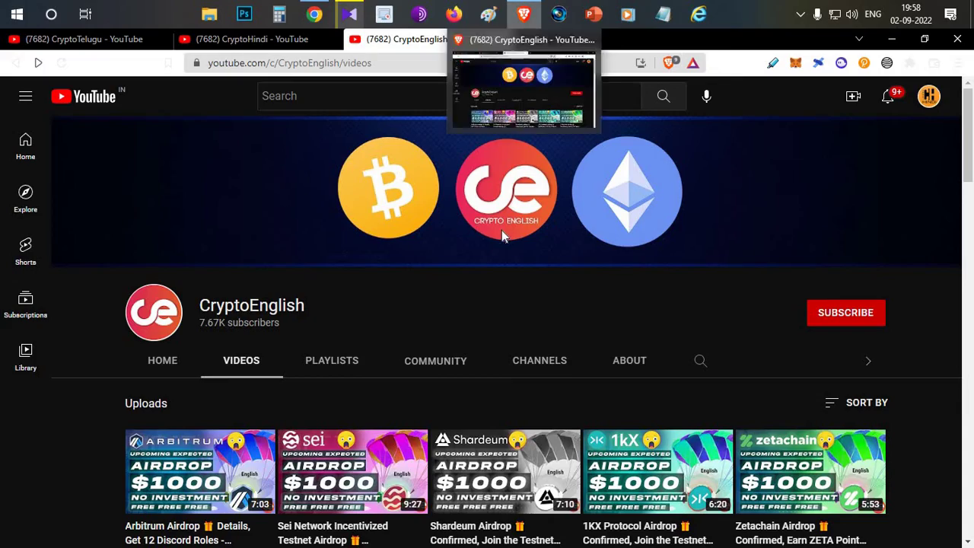
Scroll the CryptoEnglish Videos tab down to the Evmos Rektdrop Full Guide video
{"action": "scroll", "coordinate": [502, 230], "scroll_direction": "down", "scroll_amount": 12}
{"action": "scroll", "coordinate": [502, 240], "scroll_direction": "down", "scroll_amount": 2}
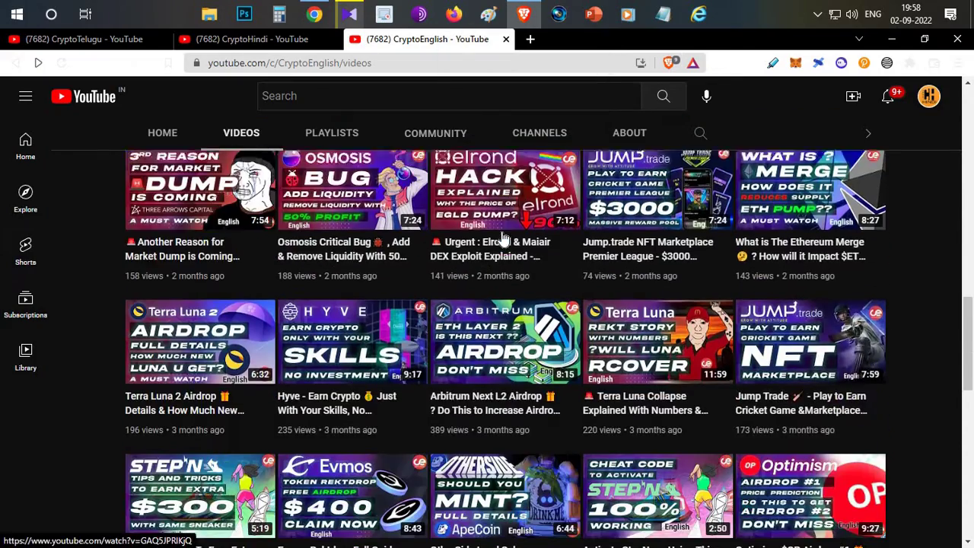
{"action": "scroll", "coordinate": [502, 240], "scroll_direction": "down", "scroll_amount": 2}
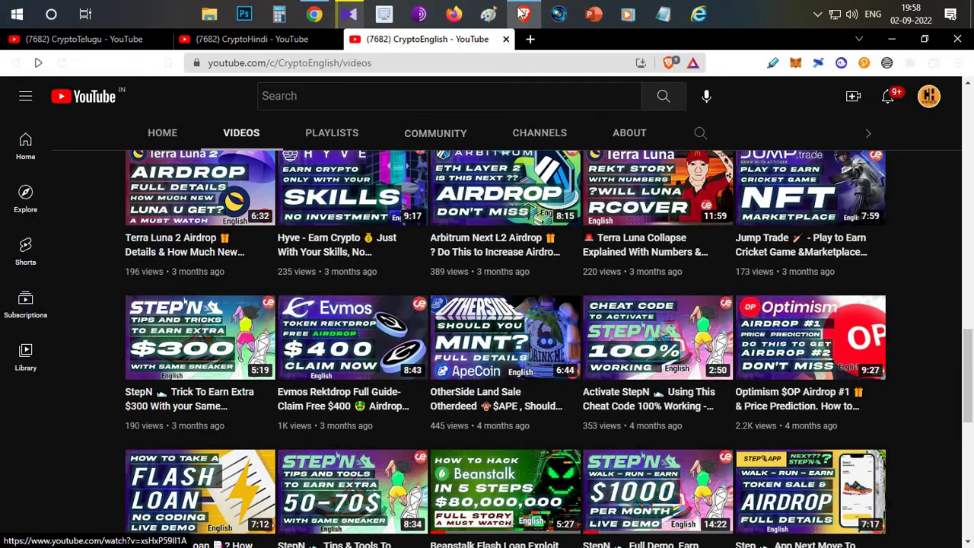
Return to the Evmos Domains site and highlight its main heading
{"action": "key", "text": "alt+Tab"}
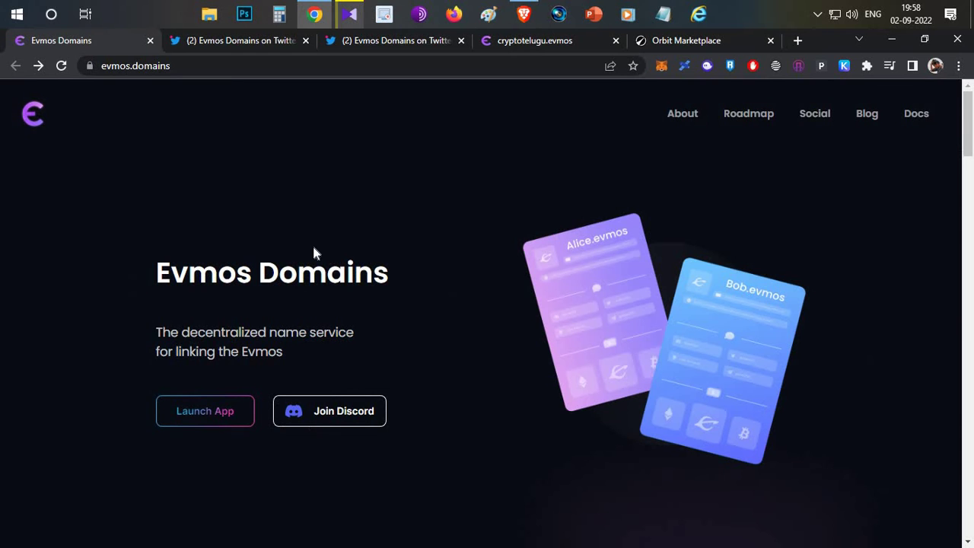
{"action": "left_click_drag", "start_coordinate": [329, 292], "coordinate": [154, 273]}
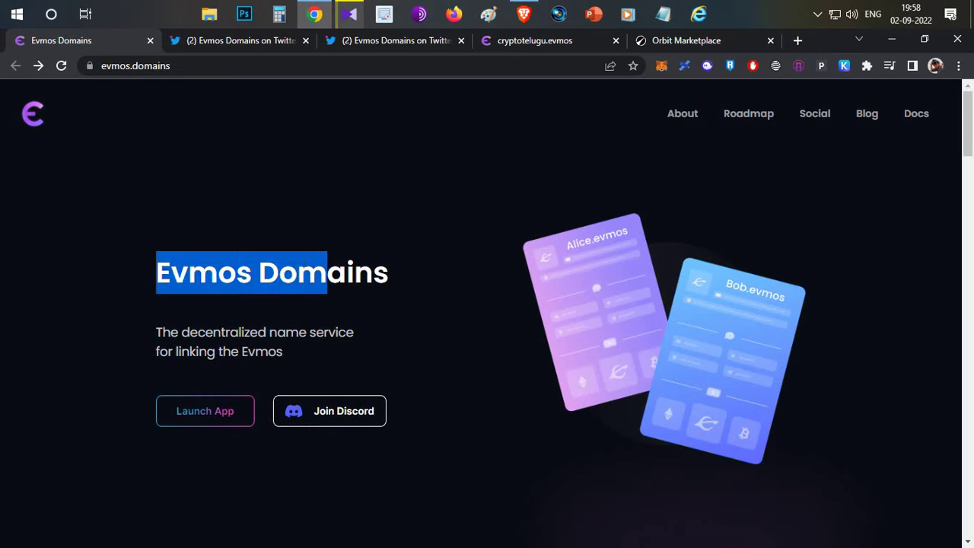
{"action": "left_click", "coordinate": [318, 222]}
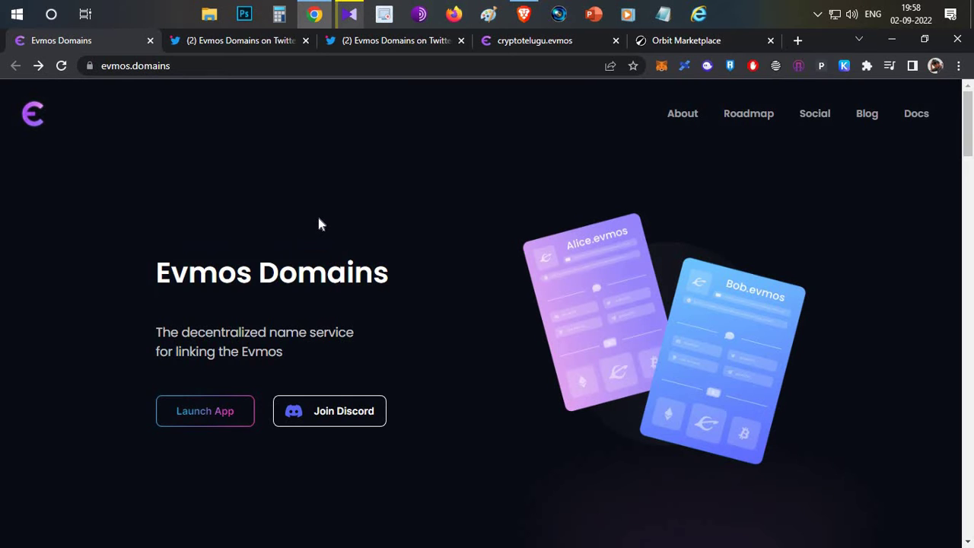
Scroll down to the Roadmap and highlight its title, showing stages 04 to 06
{"action": "scroll", "coordinate": [318, 228], "scroll_direction": "down", "scroll_amount": 20}
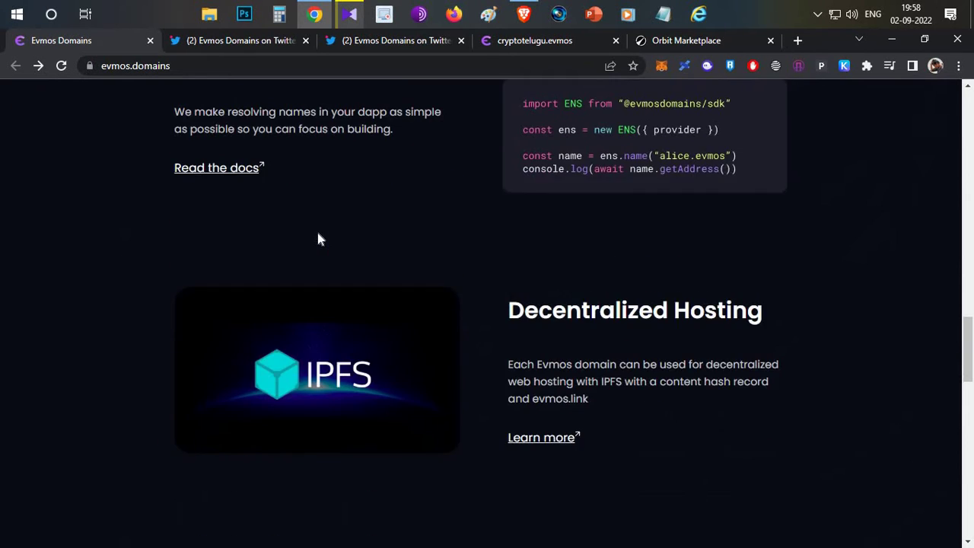
{"action": "scroll", "coordinate": [318, 238], "scroll_direction": "down", "scroll_amount": 6}
{"action": "scroll", "coordinate": [318, 239], "scroll_direction": "up", "scroll_amount": 6}
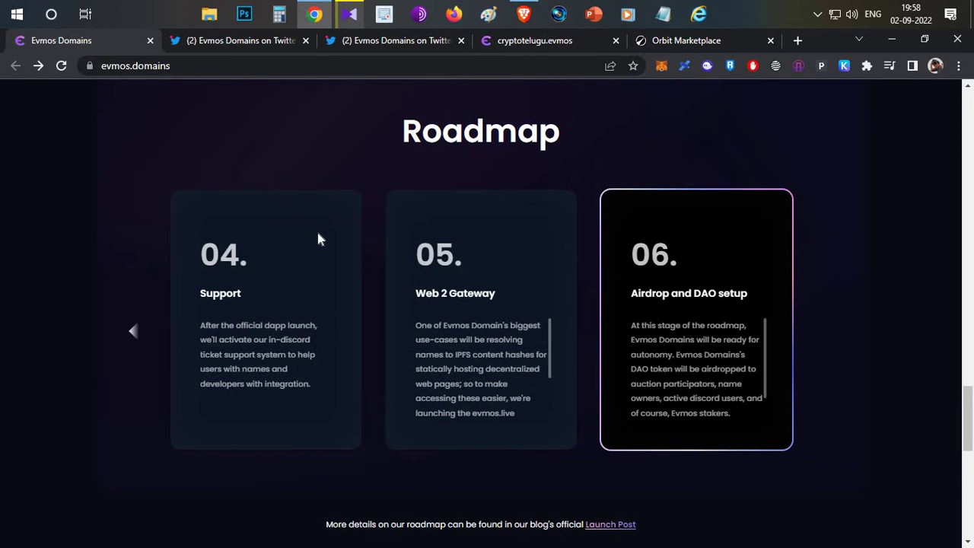
{"action": "left_click_drag", "start_coordinate": [498, 200], "coordinate": [446, 257]}
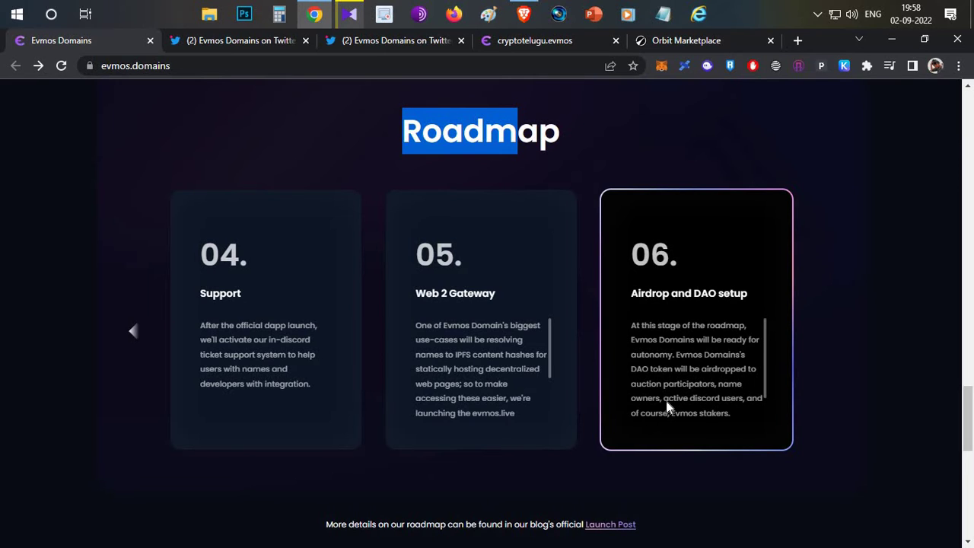
{"action": "left_click", "coordinate": [887, 343]}
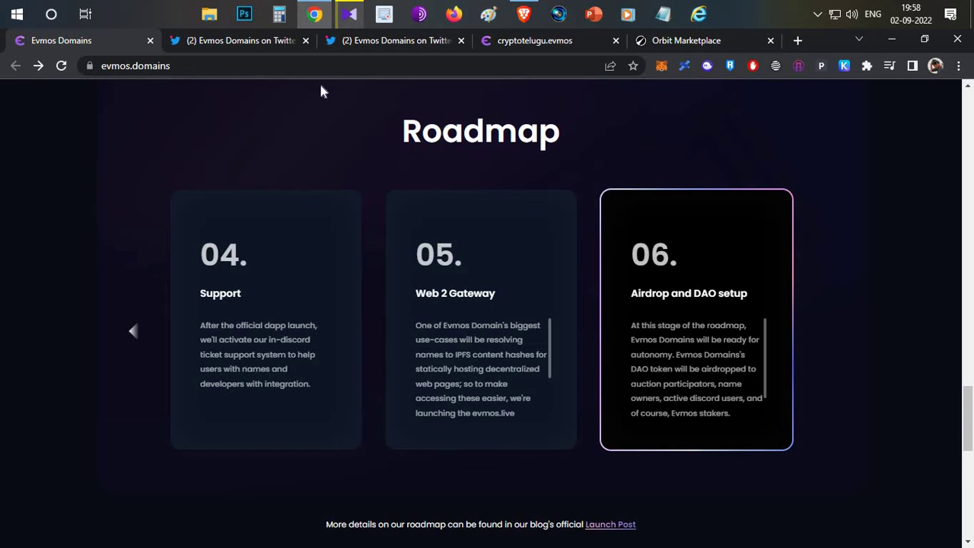
Open Evmos Domains' pinned tweet and highlight its eyes emoji
{"action": "left_click", "coordinate": [278, 42]}
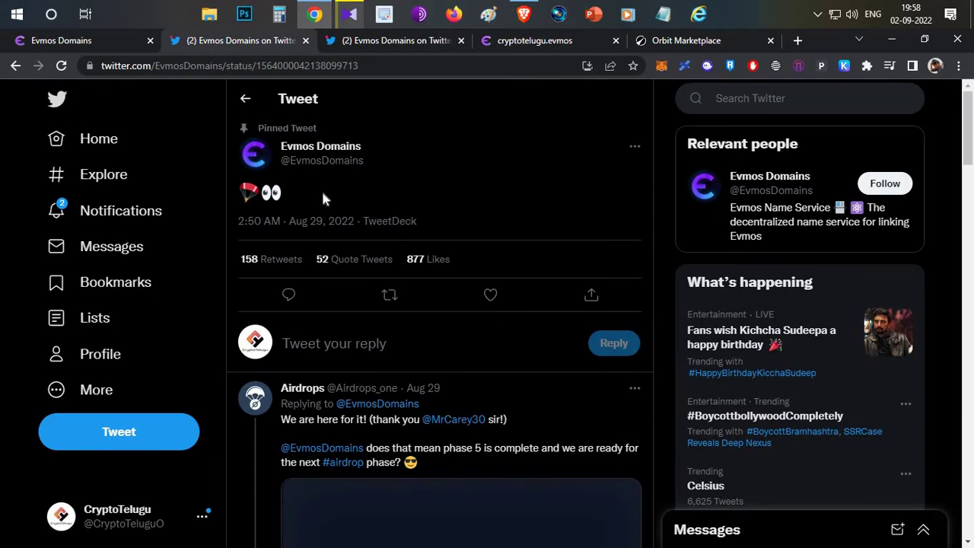
{"action": "left_click_drag", "start_coordinate": [286, 192], "coordinate": [249, 204]}
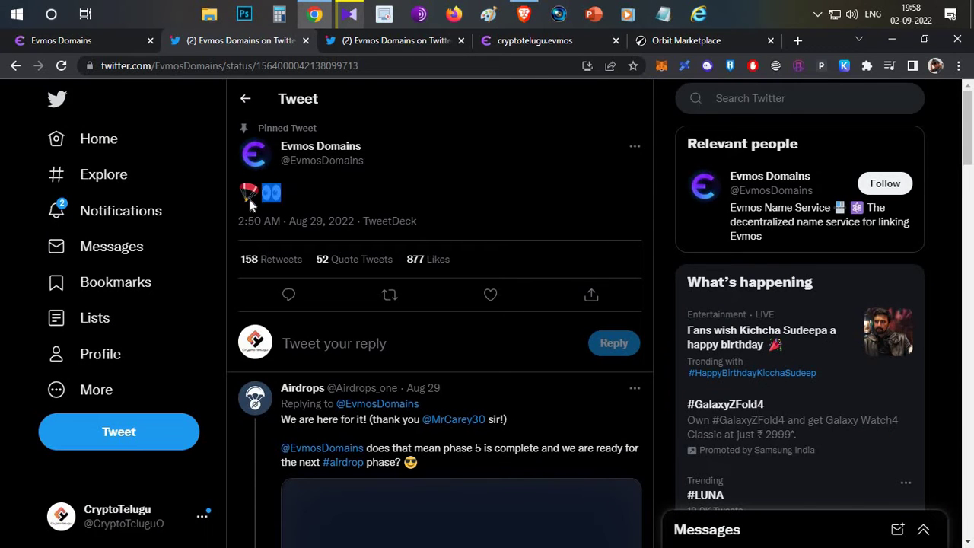
{"action": "left_click", "coordinate": [315, 183]}
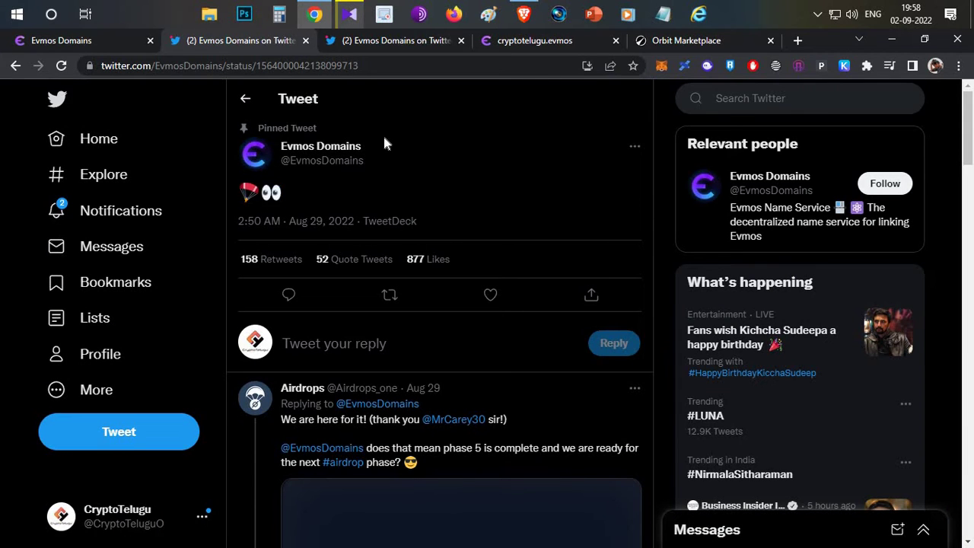
Highlight the reply saying the snapshot hasn't been taken, then switch to the Huobi withdrawal video
{"action": "left_click", "coordinate": [384, 40]}
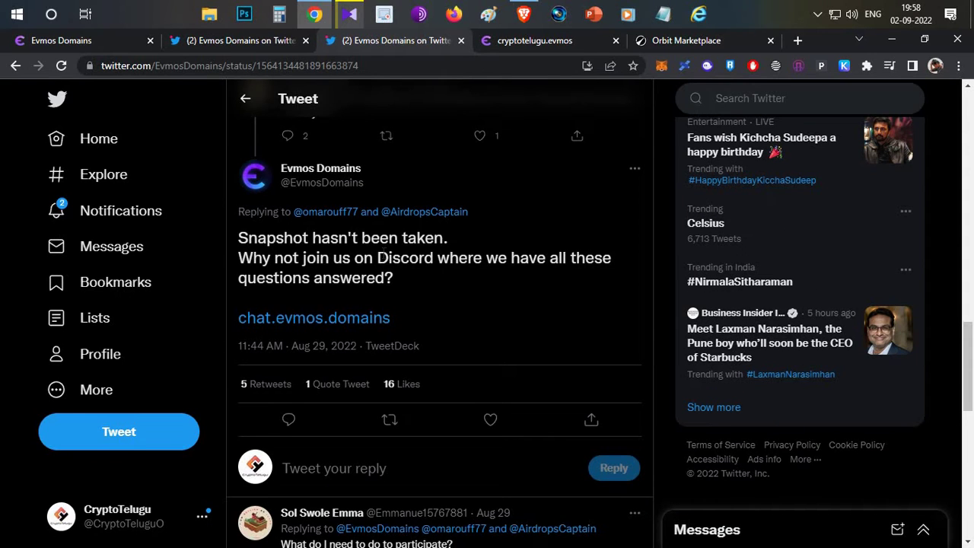
{"action": "left_click_drag", "start_coordinate": [239, 238], "coordinate": [430, 279]}
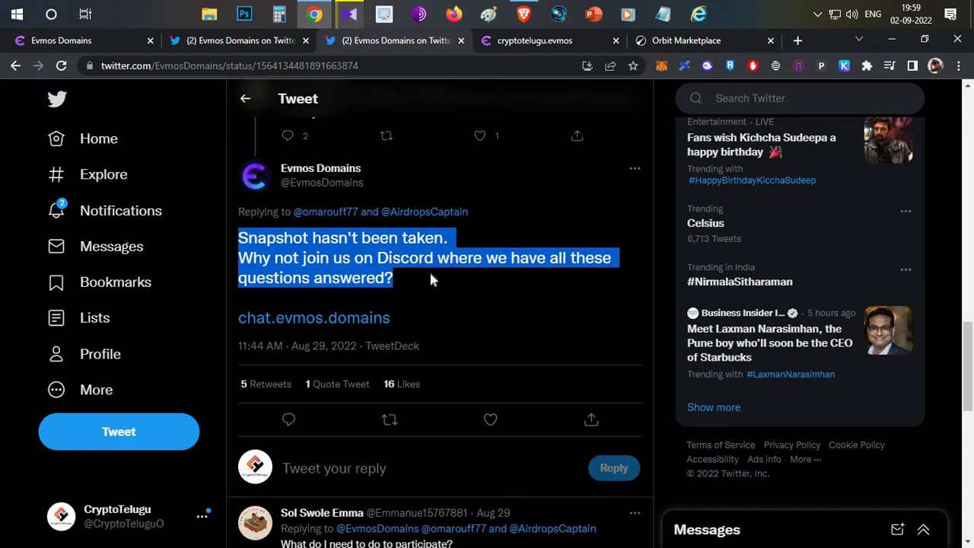
{"action": "left_click", "coordinate": [347, 23]}
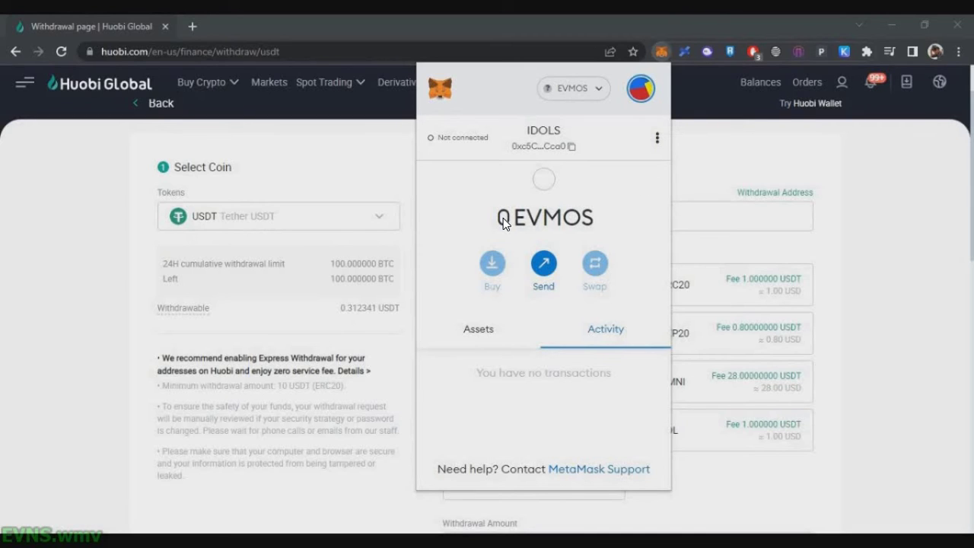
Choose EVMOS as the withdrawal coin and paste the MetaMask wallet address
{"action": "left_click", "coordinate": [232, 218]}
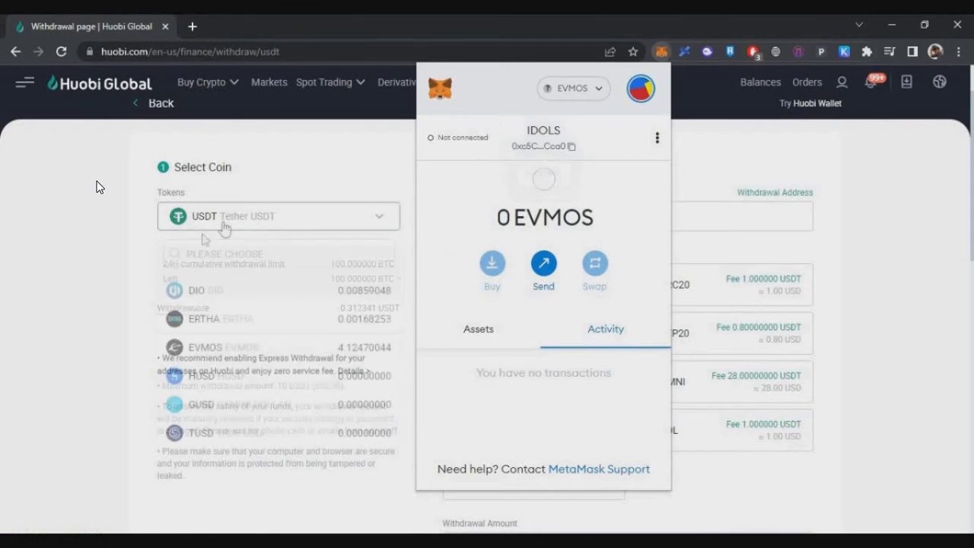
{"action": "scroll", "coordinate": [243, 381], "scroll_direction": "down", "scroll_amount": 2}
{"action": "scroll", "coordinate": [236, 357], "scroll_direction": "up", "scroll_amount": 2}
{"action": "left_click", "coordinate": [228, 347]}
{"action": "left_click", "coordinate": [495, 217]}
{"action": "key", "text": "ctrl+v"}
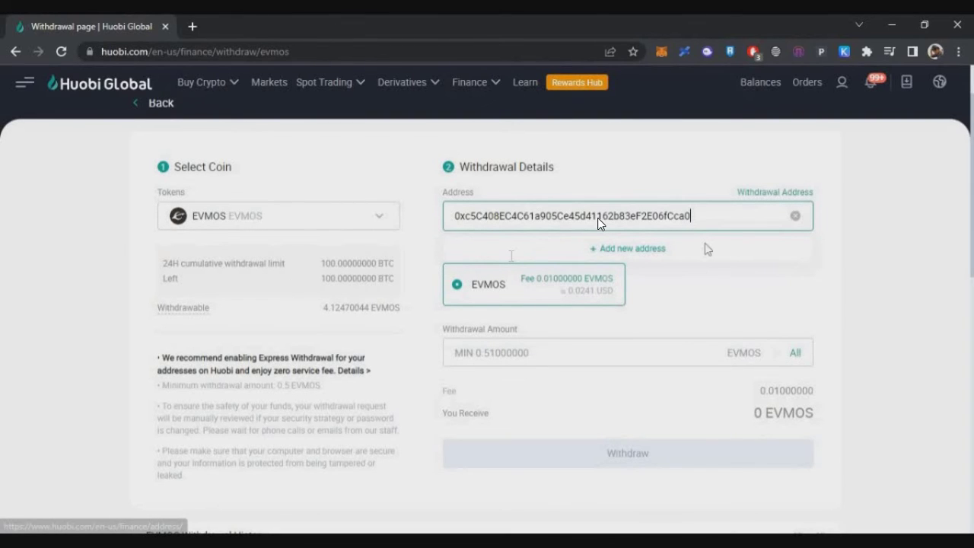
Enter 4.01 as the EVMOS withdrawal amount
{"action": "scroll", "coordinate": [540, 221], "scroll_direction": "down", "scroll_amount": 1}
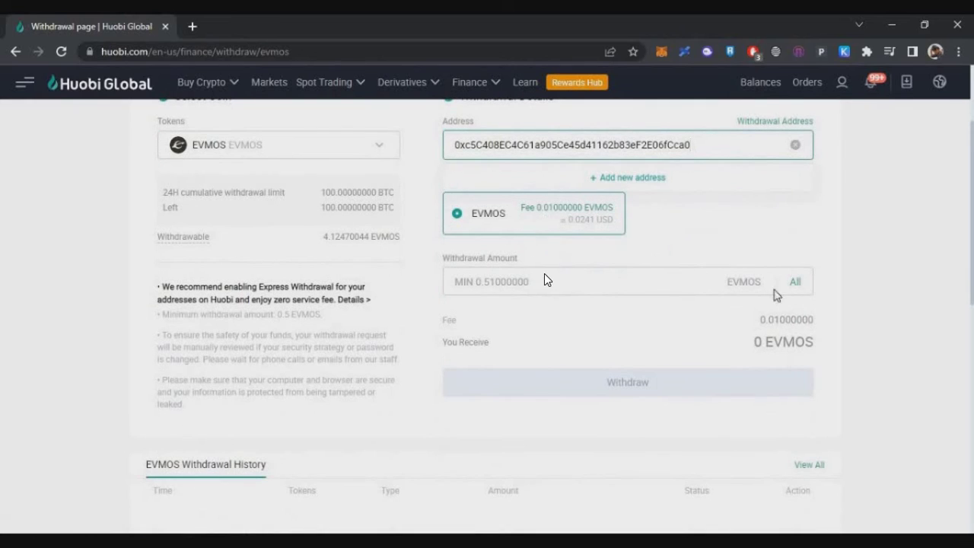
{"action": "left_click", "coordinate": [544, 275]}
{"action": "type", "text": "4.1"}
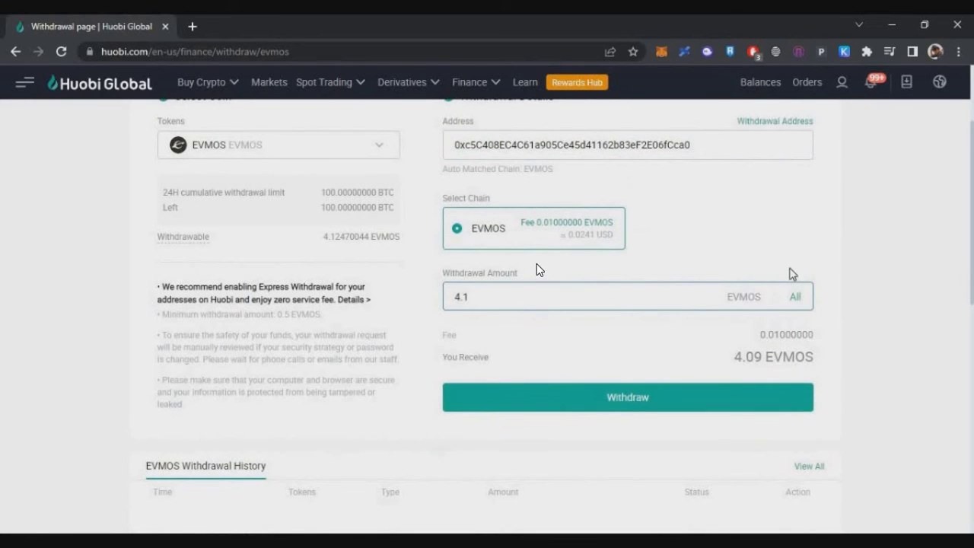
{"action": "key", "text": "BackSpace"}
{"action": "type", "text": "01"}
Submit the withdrawal, accepting the risk warning and confirming it
{"action": "scroll", "coordinate": [659, 403], "scroll_direction": "up", "scroll_amount": 1}
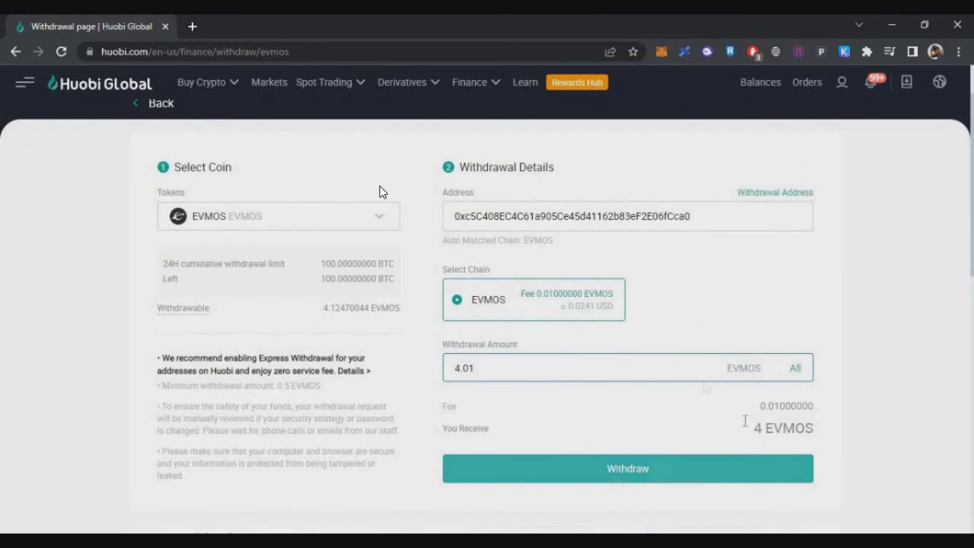
{"action": "left_click", "coordinate": [617, 487]}
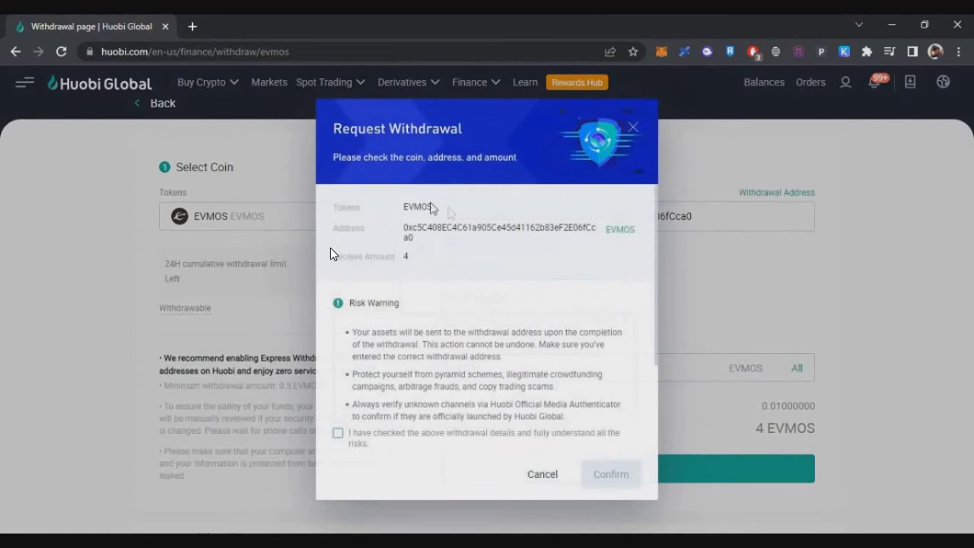
{"action": "left_click", "coordinate": [338, 433]}
{"action": "left_click", "coordinate": [614, 475]}
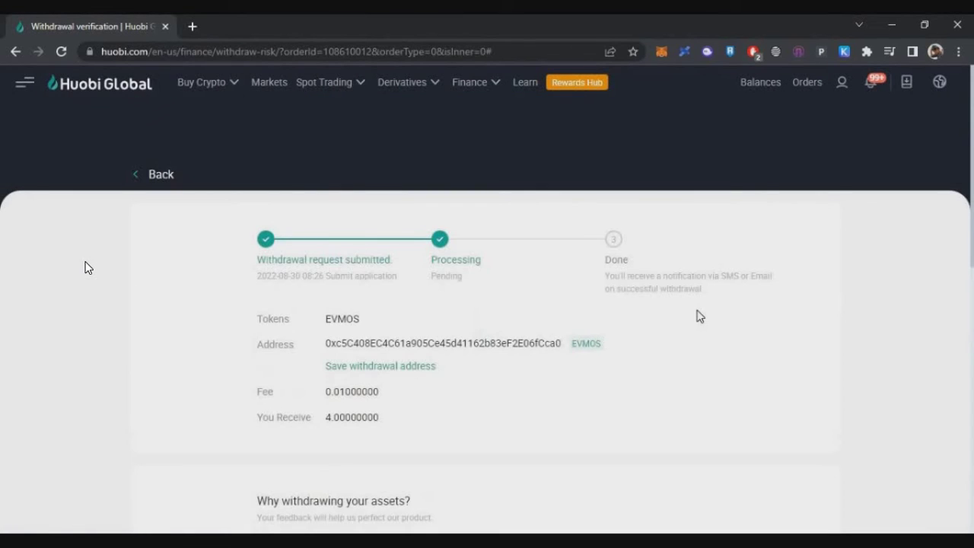
Review the 4 EVMOS amount being processed and open MetaMask to check its balance
{"action": "scroll", "coordinate": [87, 267], "scroll_direction": "down", "scroll_amount": 1}
{"action": "left_click_drag", "start_coordinate": [326, 345], "coordinate": [350, 346]}
{"action": "left_click", "coordinate": [824, 287]}
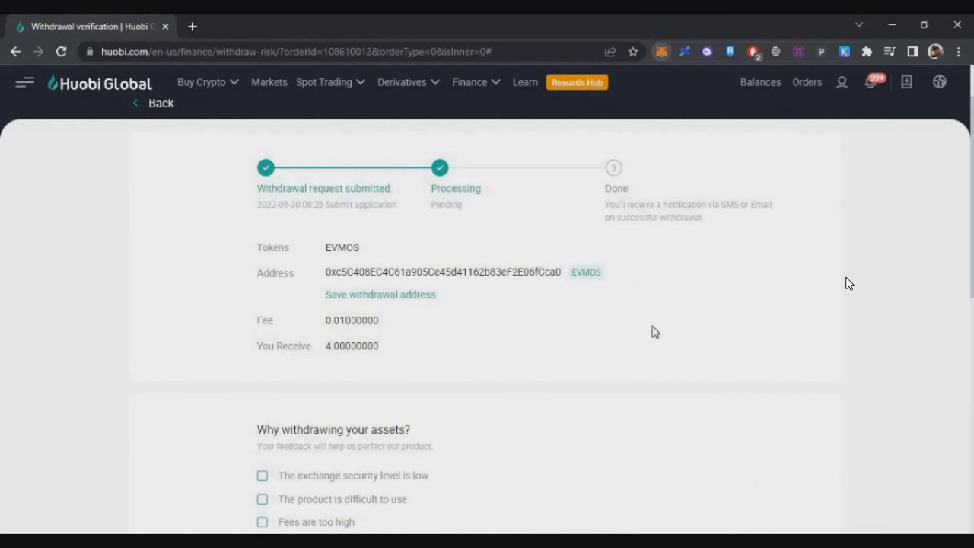
{"action": "key", "text": "alt+shift+m"}
{"action": "left_click_drag", "start_coordinate": [496, 218], "coordinate": [602, 221]}
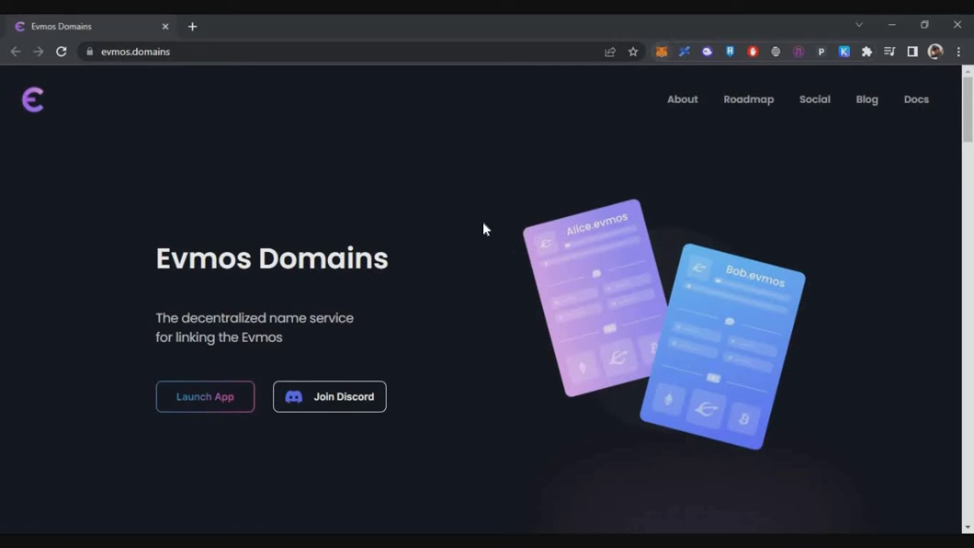
{"action": "key", "text": "alt+shift+m"}
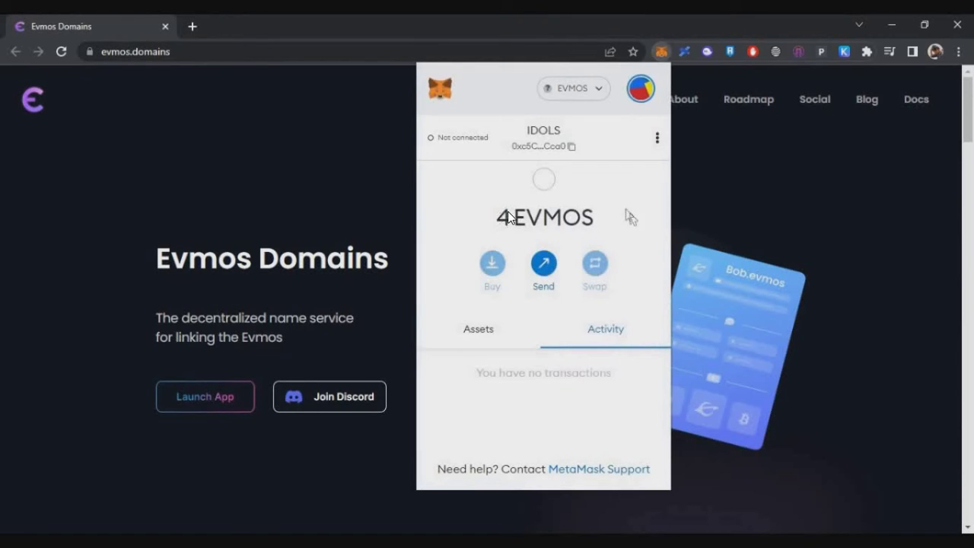
{"action": "left_click_drag", "start_coordinate": [629, 217], "coordinate": [496, 218]}
{"action": "left_click", "coordinate": [261, 370]}
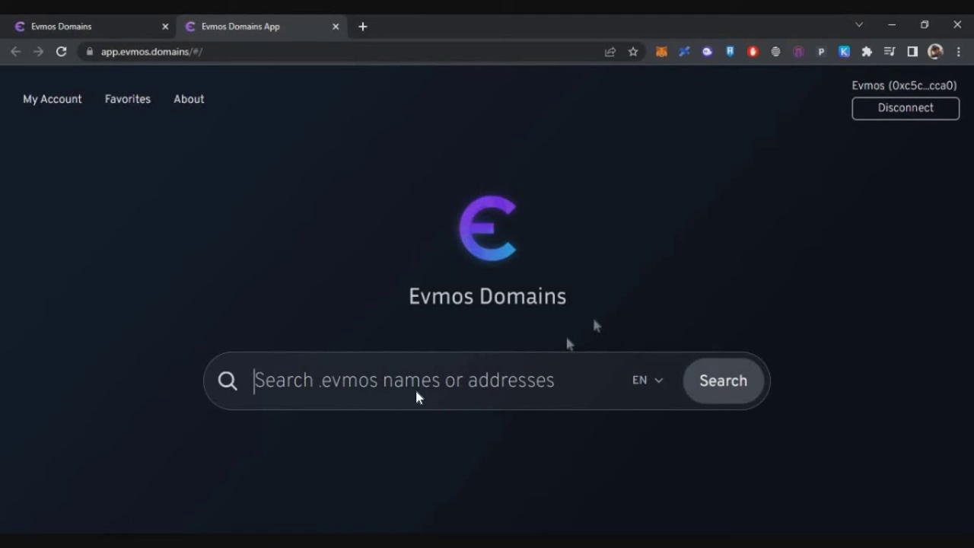
Search for 'cryptotelugu' to confirm cryptotelugu.evmos is available
{"action": "key", "text": "ctrl+v"}
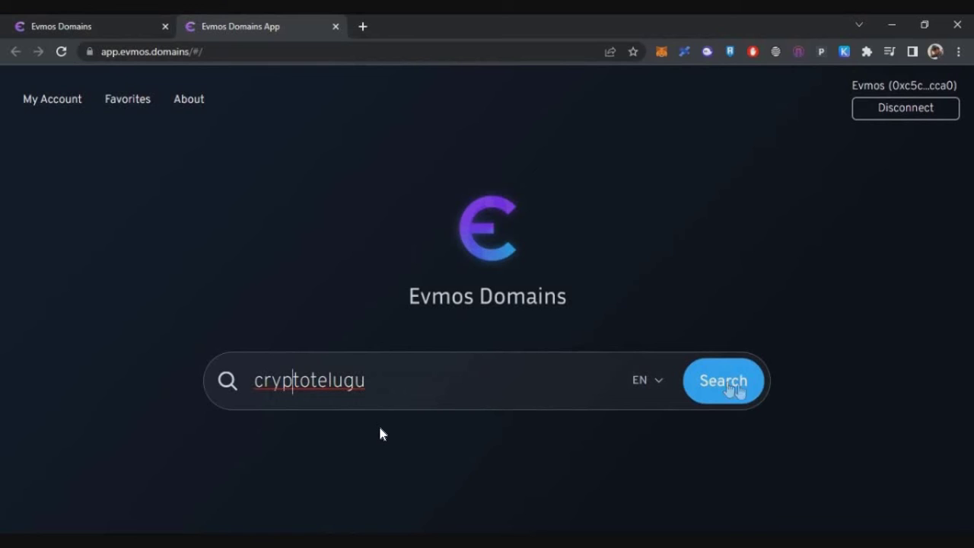
{"action": "left_click", "coordinate": [729, 394]}
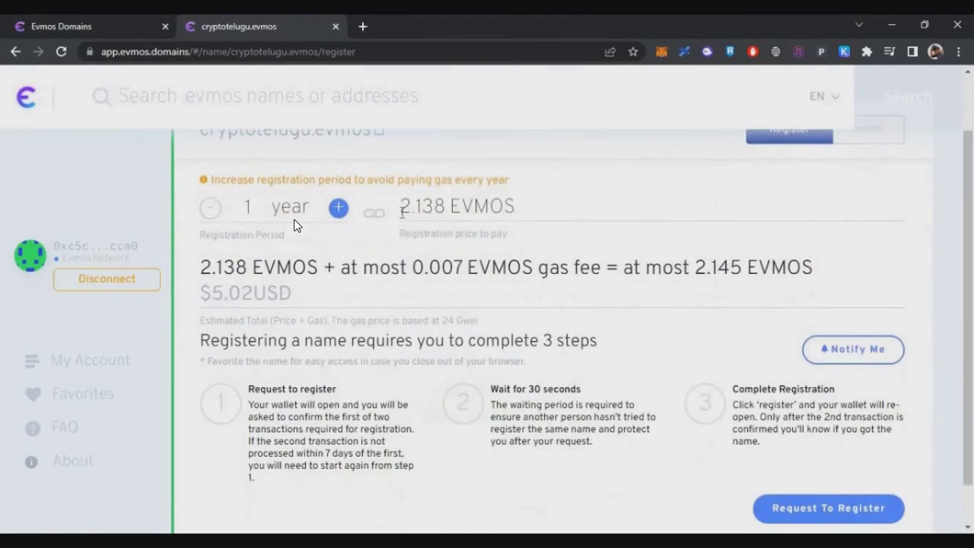
Highlight the 2.138 EVMOS one-year price and 5.02 USD estimated total for cryptotelugu.evmos
{"action": "key", "text": "ctrl+a"}
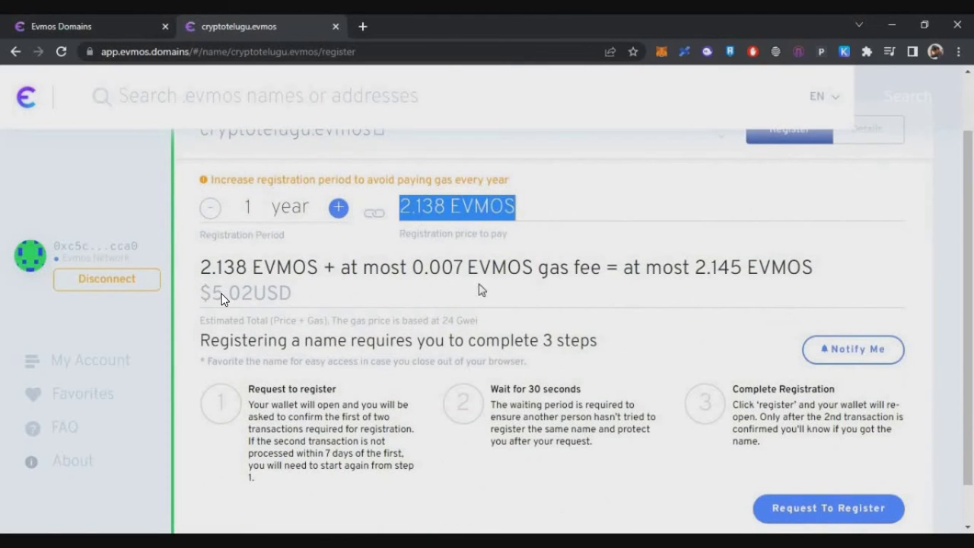
{"action": "double_click", "coordinate": [267, 295]}
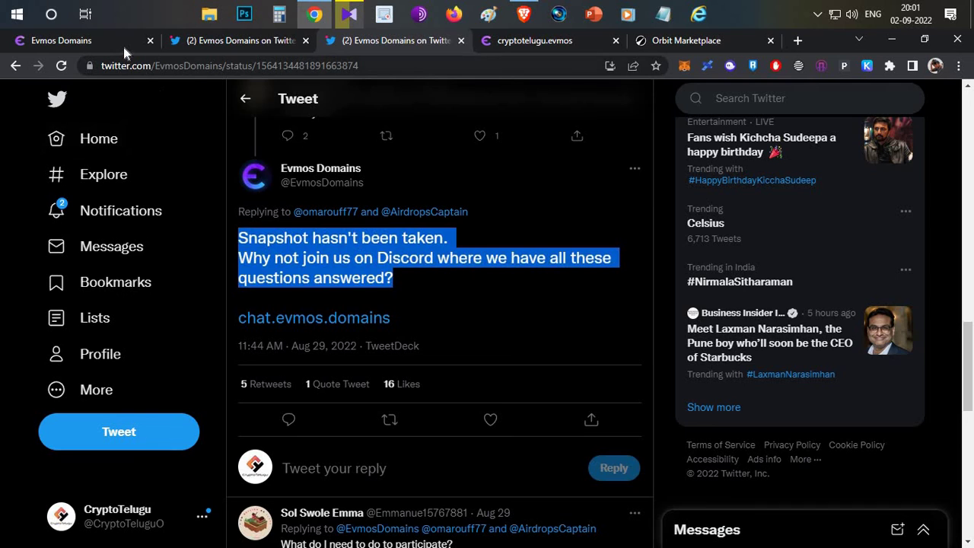
{"action": "left_click", "coordinate": [124, 47]}
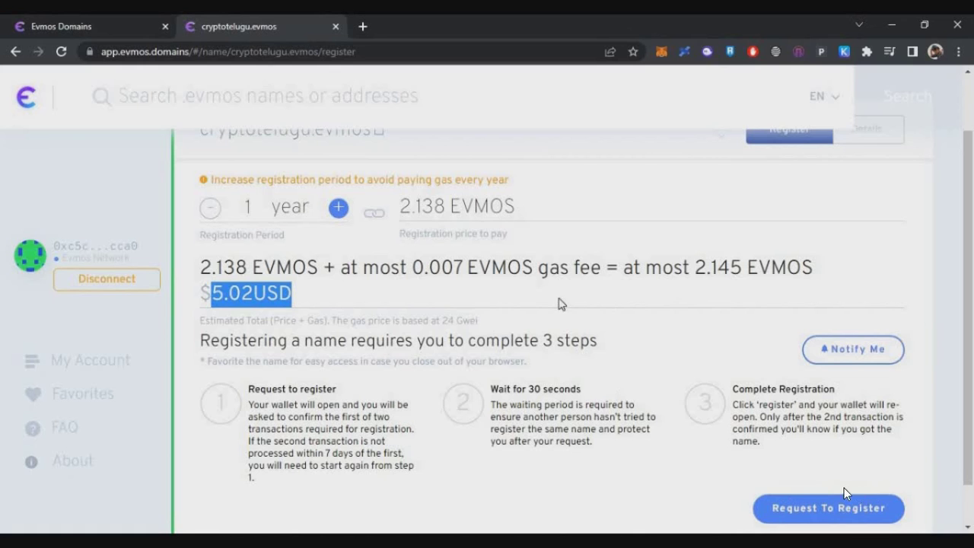
Approve the registration request in MetaMask and highlight the step 1 and 30-second wait notes
{"action": "scroll", "coordinate": [844, 488], "scroll_direction": "down", "scroll_amount": 2}
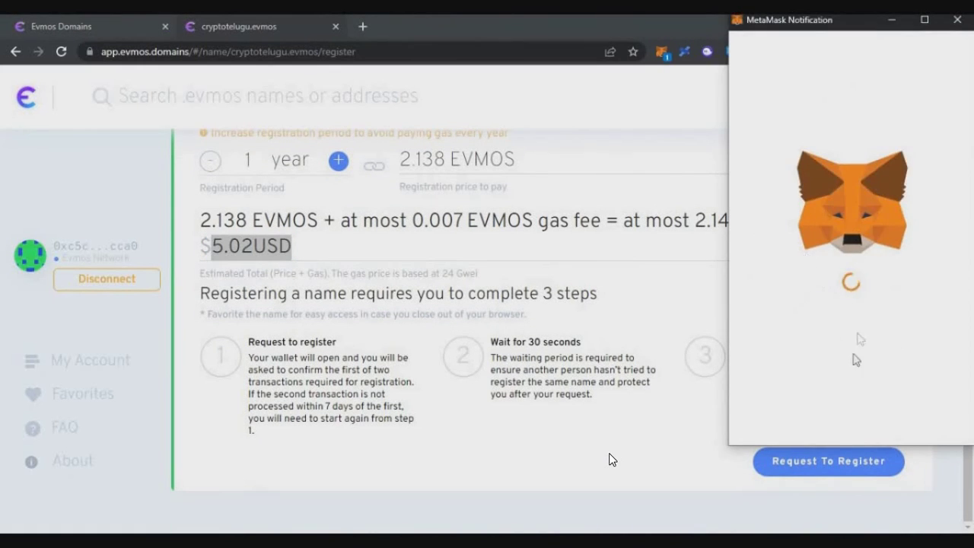
{"action": "scroll", "coordinate": [770, 411], "scroll_direction": "down", "scroll_amount": 5}
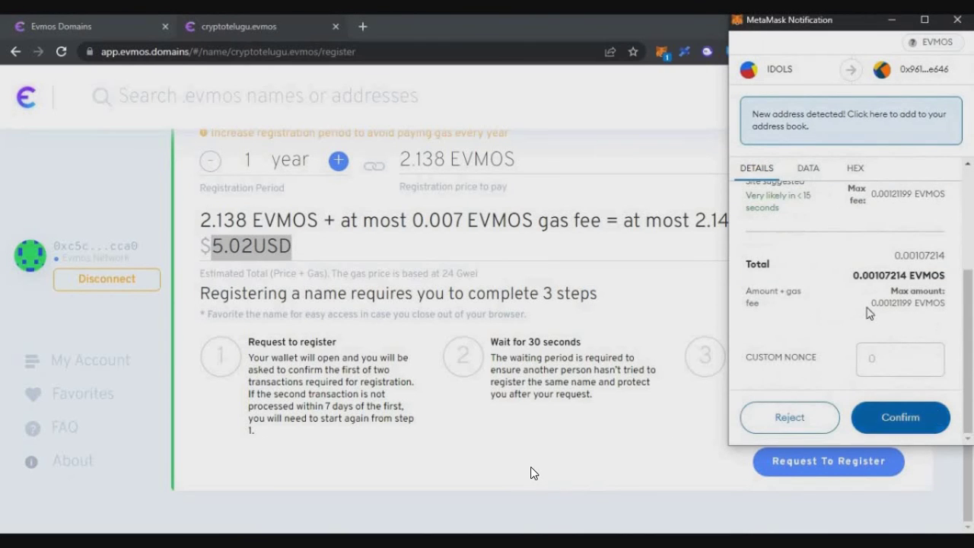
{"action": "left_click", "coordinate": [901, 417]}
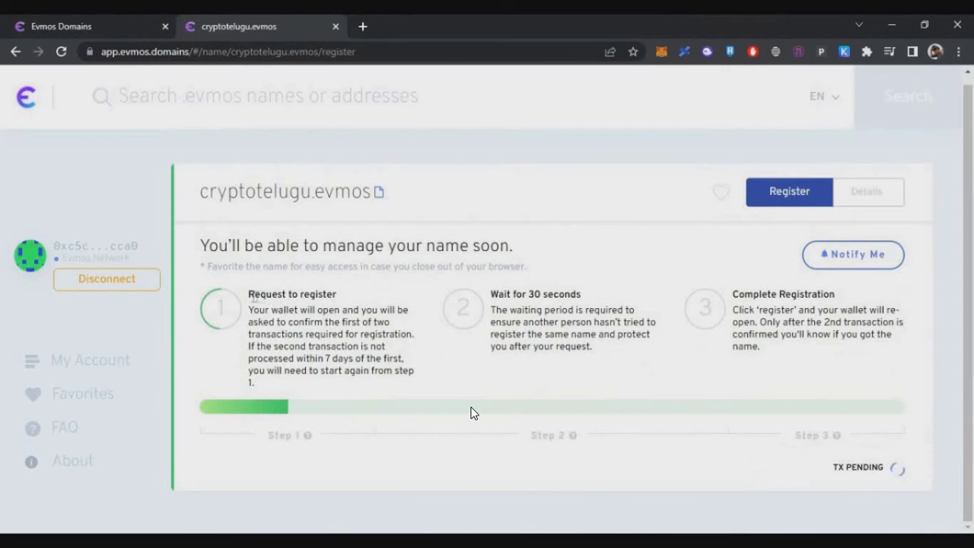
{"action": "left_click_drag", "start_coordinate": [250, 293], "coordinate": [415, 354]}
{"action": "left_click", "coordinate": [495, 322]}
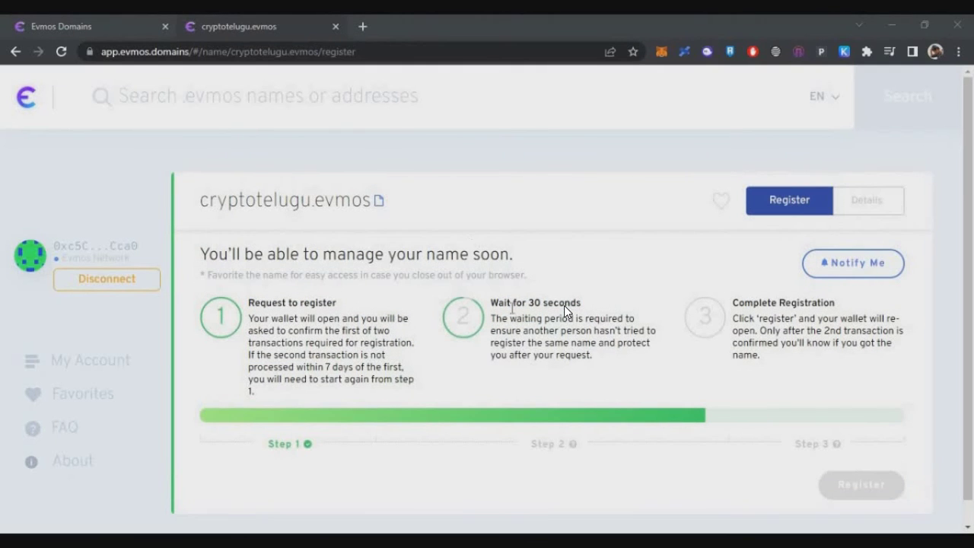
{"action": "left_click_drag", "start_coordinate": [490, 303], "coordinate": [564, 303]}
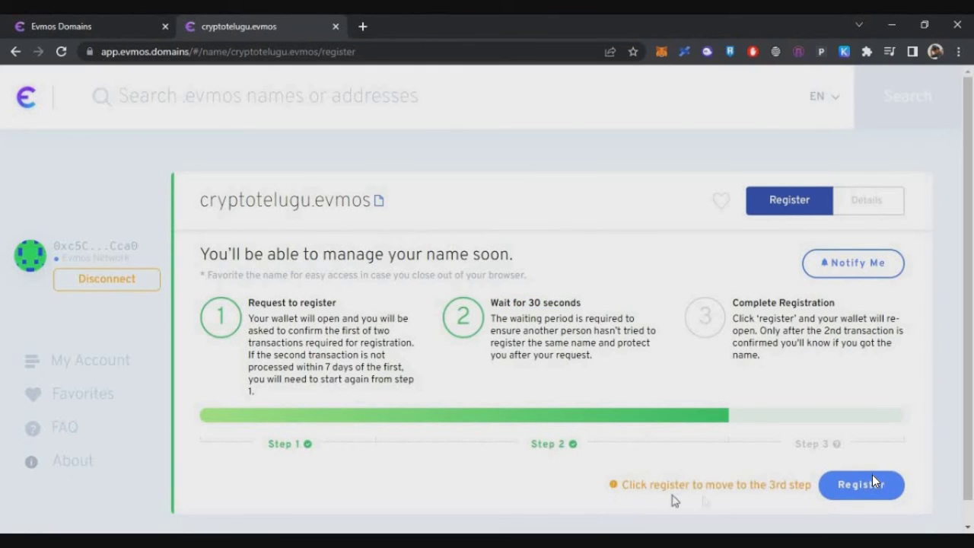
{"action": "left_click_drag", "start_coordinate": [672, 500], "coordinate": [773, 505]}
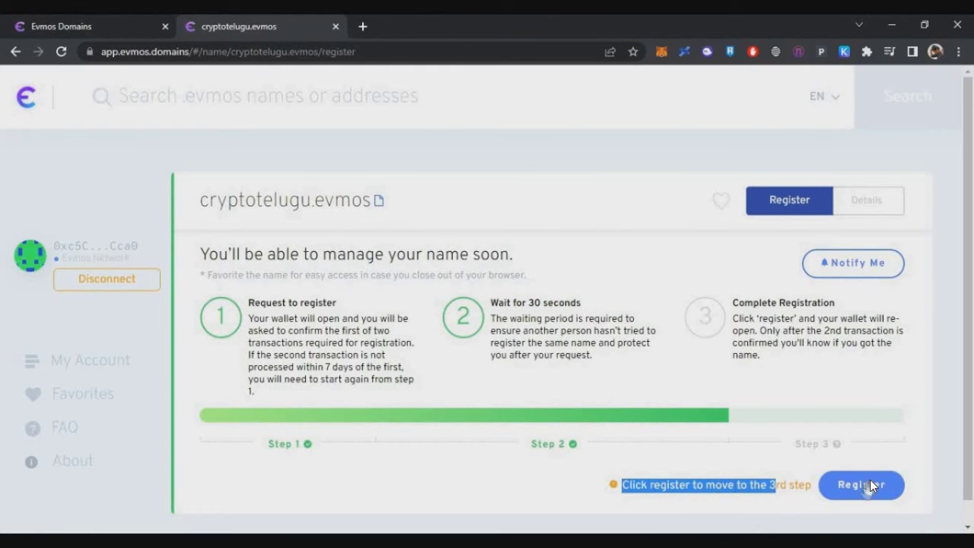
Start the final Register step and approve its payment in MetaMask
{"action": "left_click", "coordinate": [870, 485]}
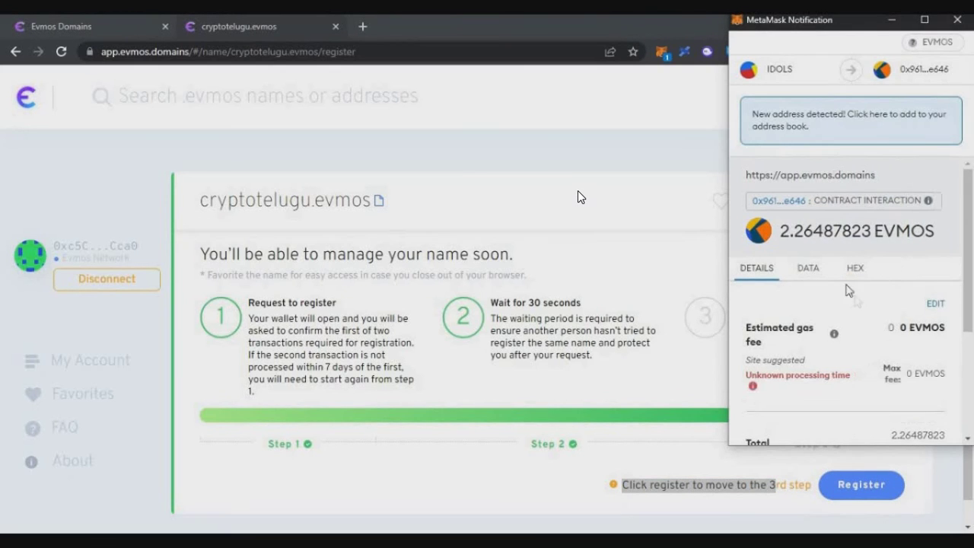
{"action": "left_click_drag", "start_coordinate": [840, 232], "coordinate": [779, 231]}
{"action": "scroll", "coordinate": [906, 297], "scroll_direction": "down", "scroll_amount": 5}
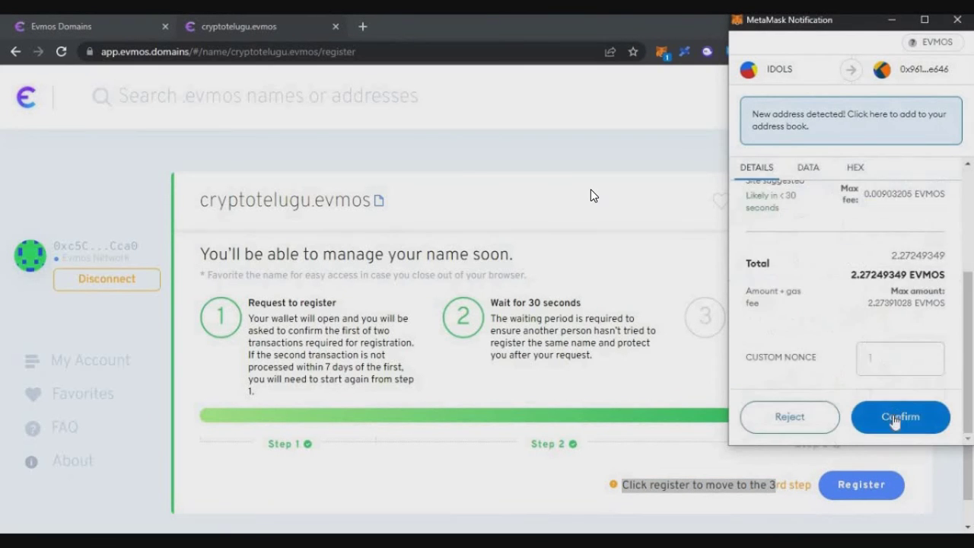
{"action": "left_click", "coordinate": [894, 418]}
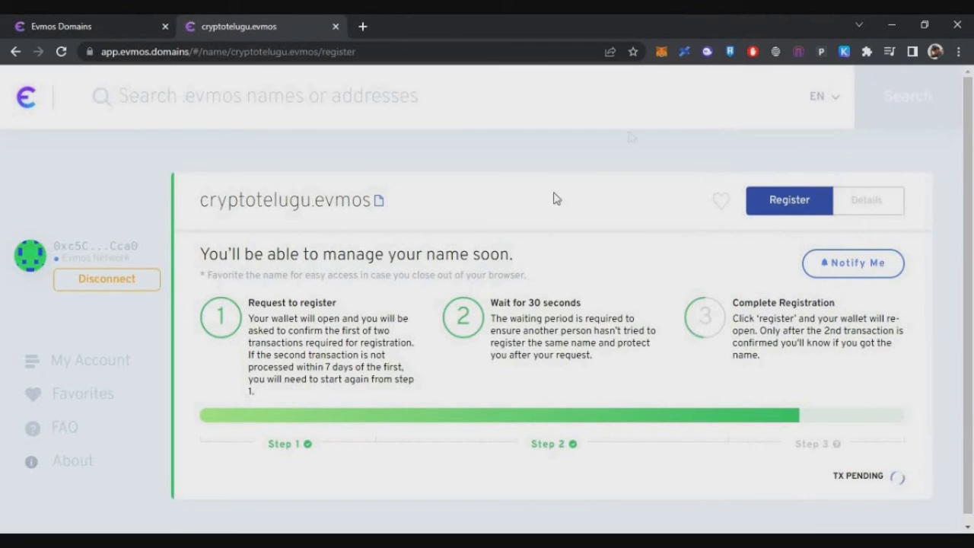
{"action": "left_click_drag", "start_coordinate": [801, 353], "coordinate": [742, 303]}
Reload to confirm cryptotelugu.evmos is registered, view its ownership details, then open My Account
{"action": "key", "text": "F5"}
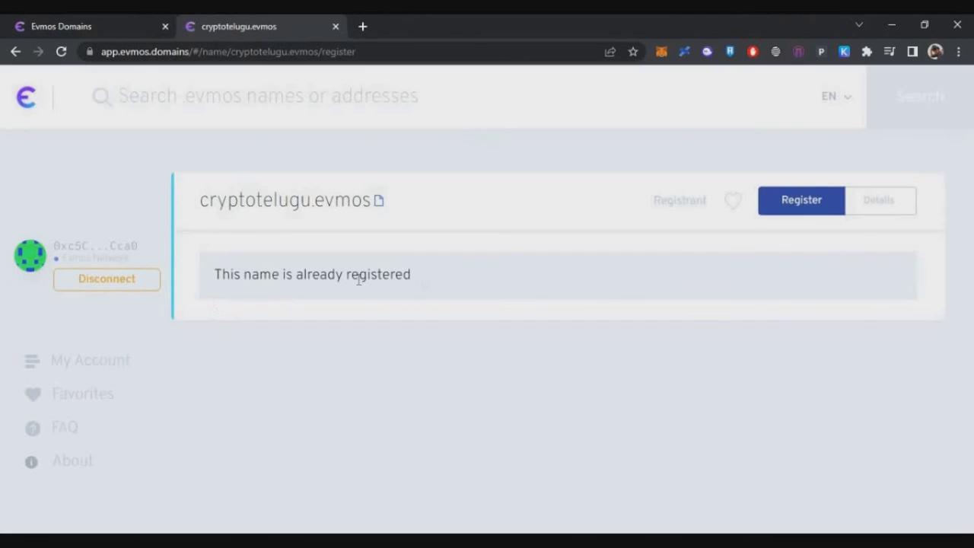
{"action": "triple_click", "coordinate": [358, 279]}
{"action": "left_click", "coordinate": [879, 204]}
{"action": "scroll", "coordinate": [494, 242], "scroll_direction": "down", "scroll_amount": 1}
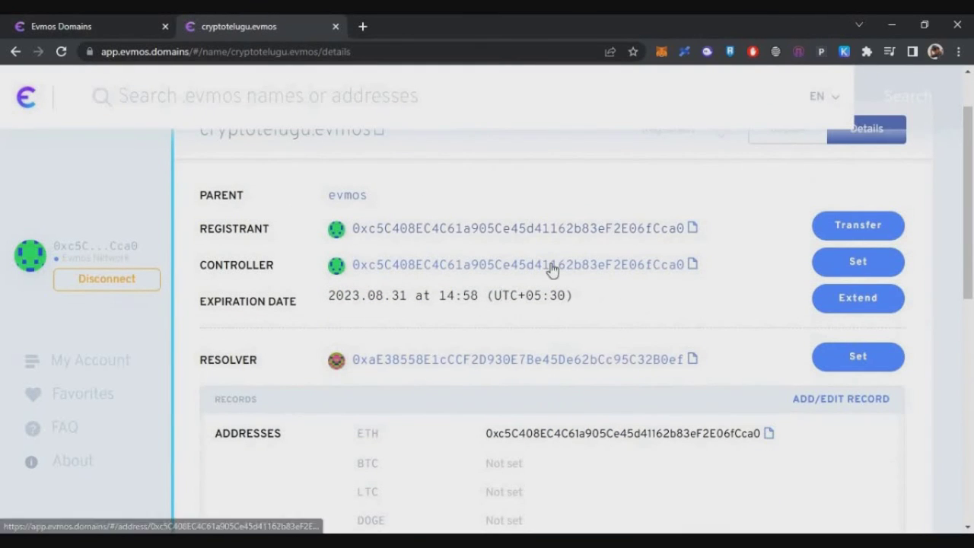
{"action": "scroll", "coordinate": [552, 270], "scroll_direction": "down", "scroll_amount": 2}
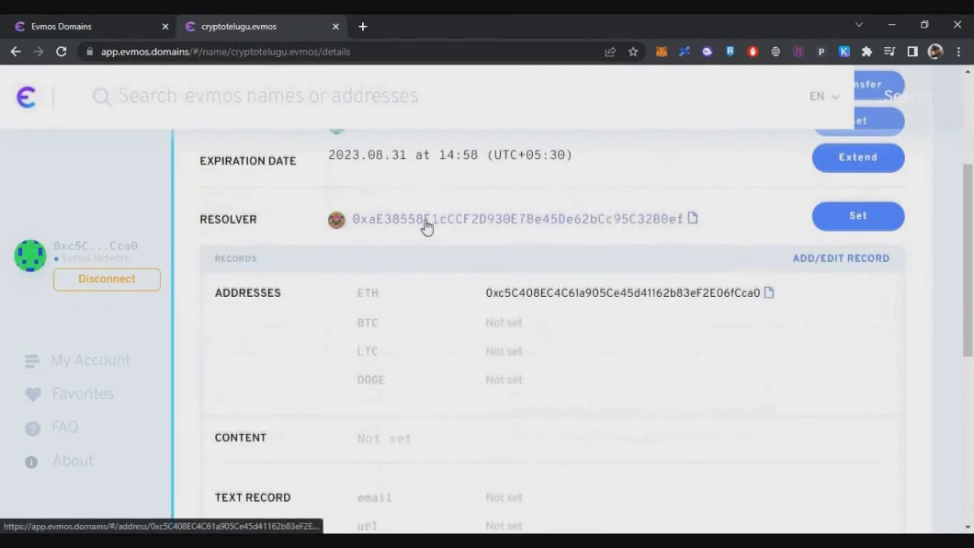
{"action": "left_click", "coordinate": [107, 355]}
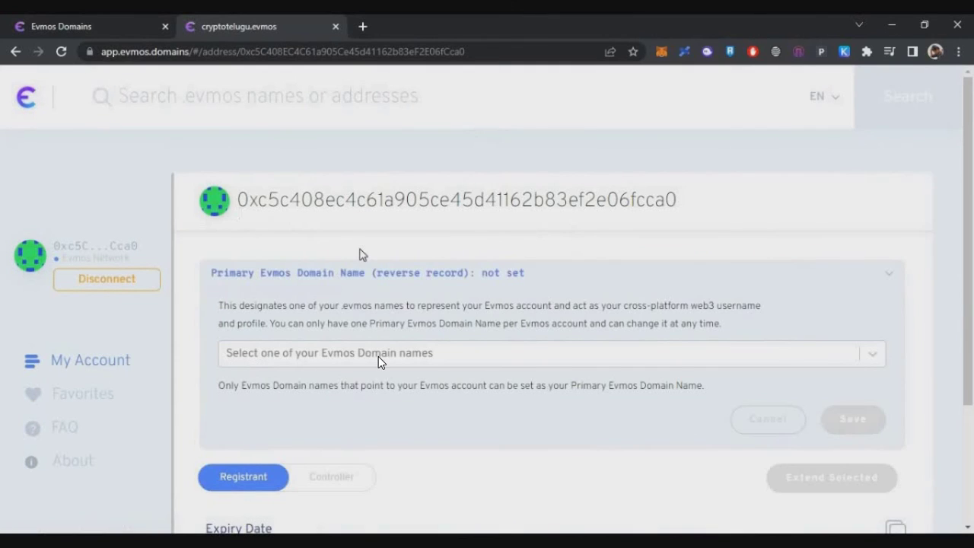
{"action": "scroll", "coordinate": [378, 357], "scroll_direction": "down", "scroll_amount": 2}
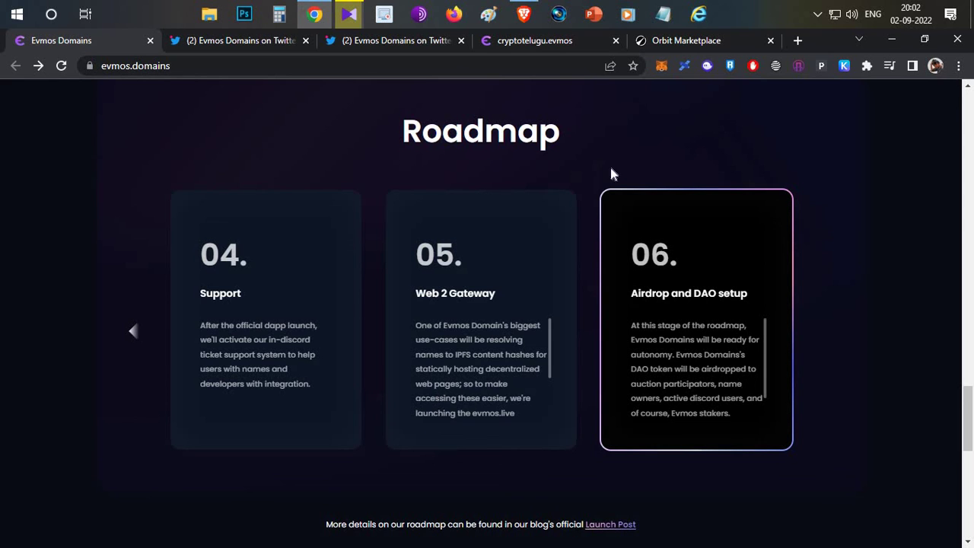
{"action": "left_click", "coordinate": [676, 42]}
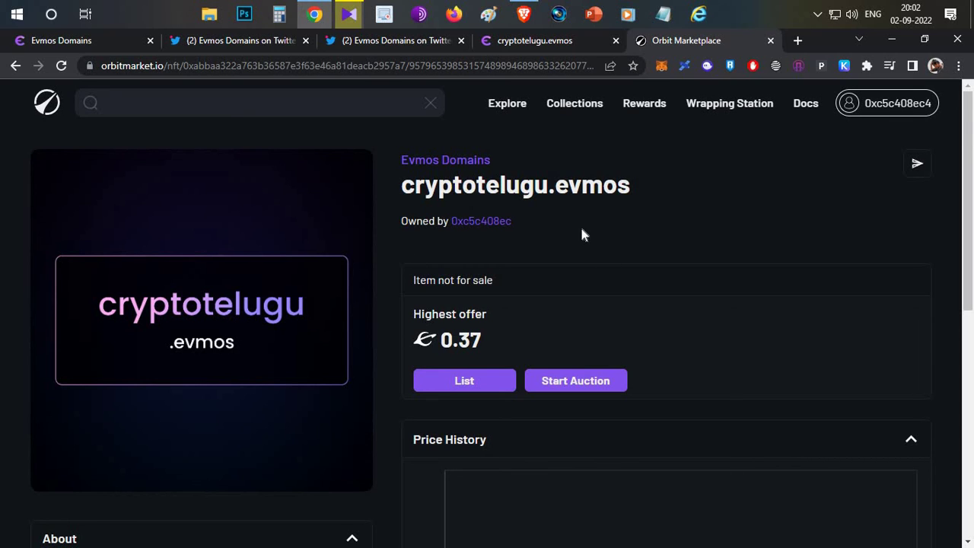
{"action": "left_click", "coordinate": [116, 39]}
{"action": "scroll", "coordinate": [223, 261], "scroll_direction": "up", "scroll_amount": 20}
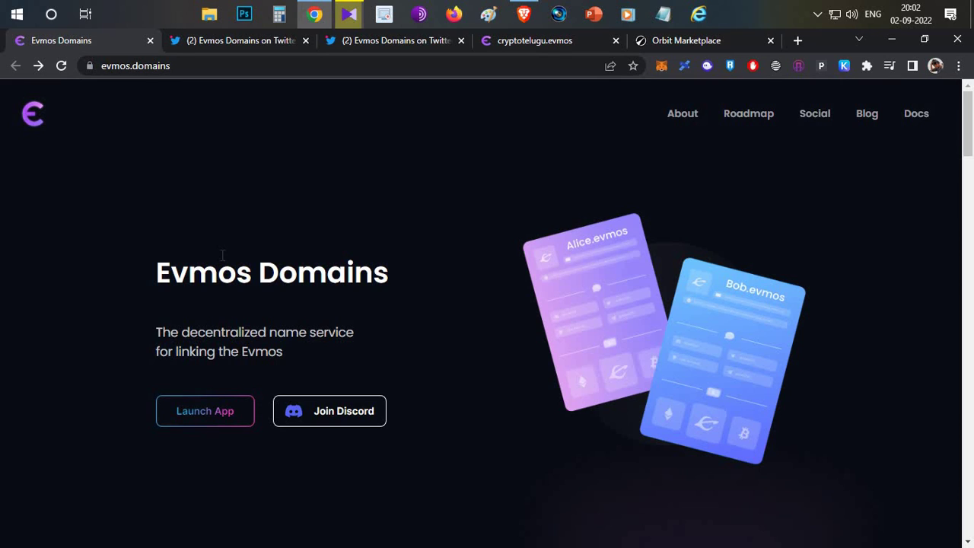
Return to the CryptoEnglish YouTube channel's Videos page and scroll back to the top of the uploads
{"action": "left_click", "coordinate": [523, 13]}
{"action": "scroll", "coordinate": [470, 273], "scroll_direction": "up", "scroll_amount": 15}
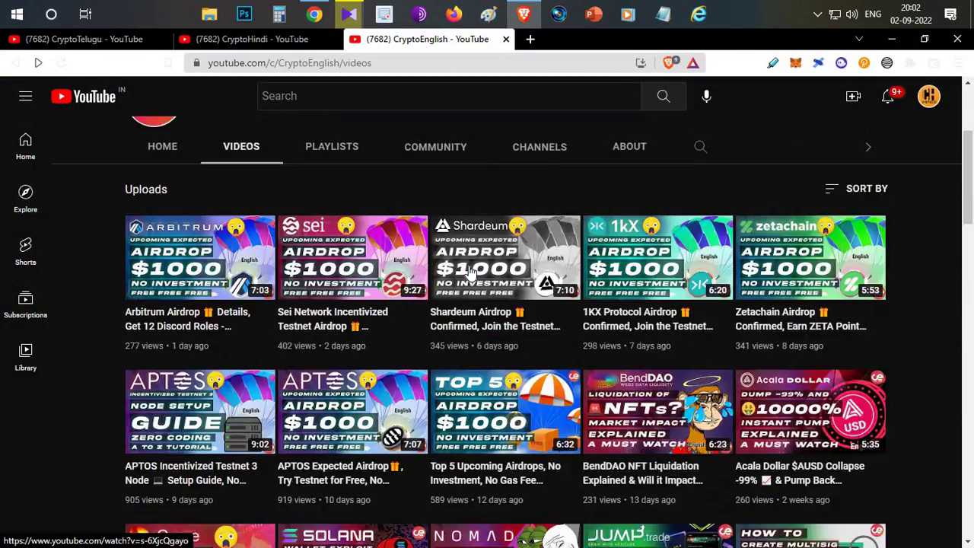